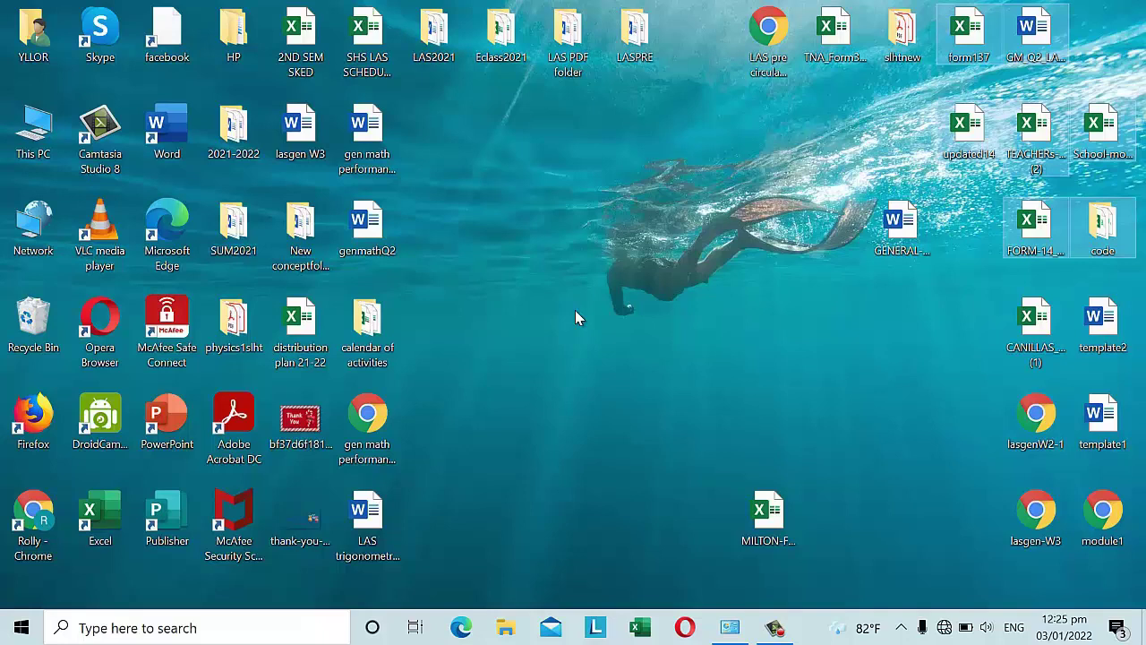
# Open the recent workbook 2ND SEM SKED in a maximized Excel window.
pyautogui.click(644, 632)
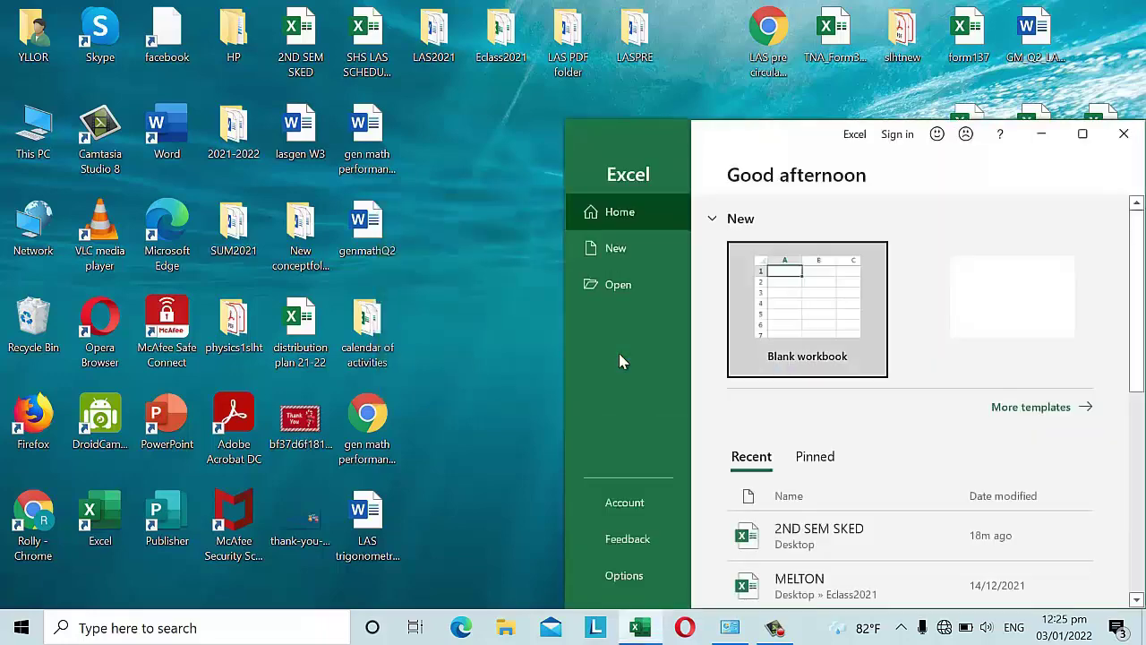
pyautogui.click(1083, 135)
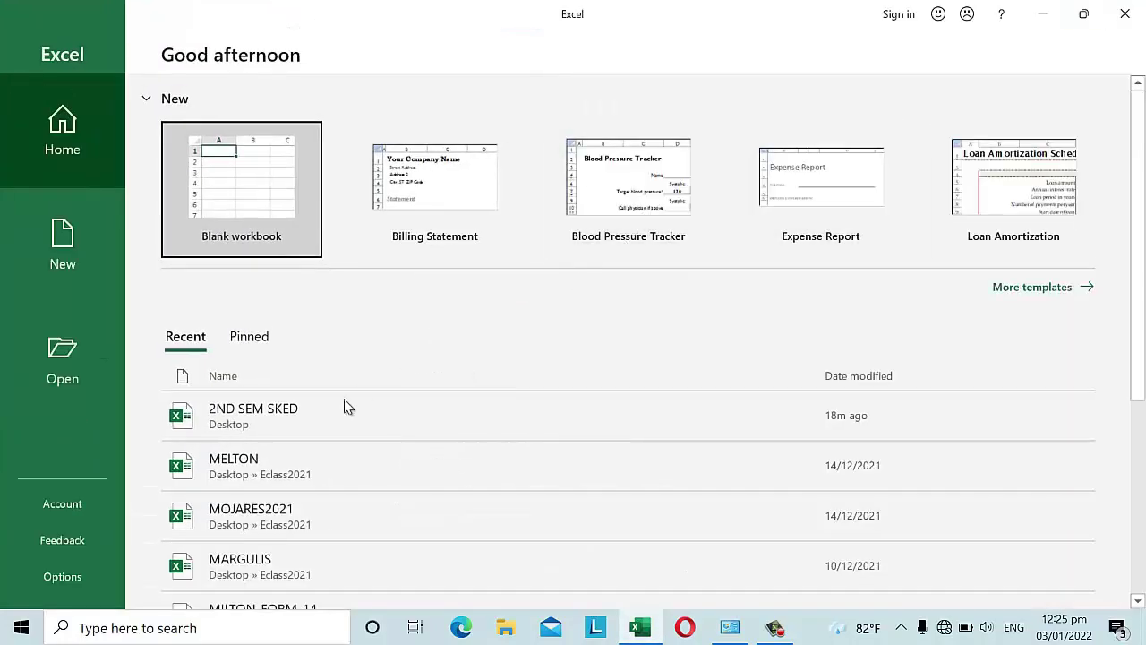
pyautogui.click(270, 420)
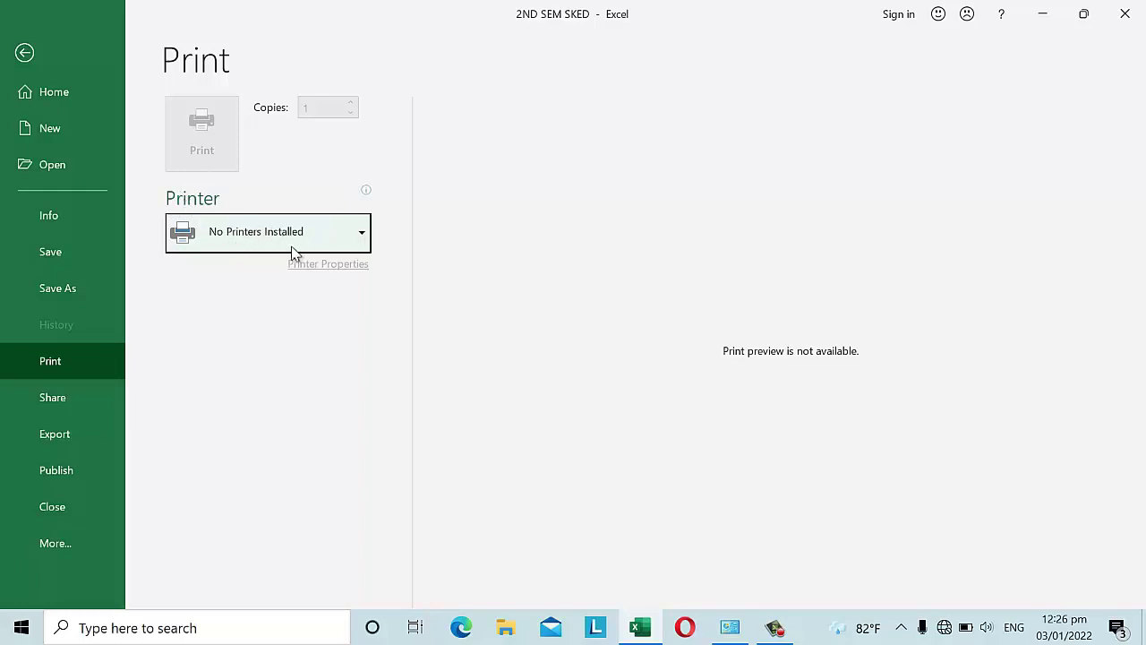
# Check the printer choices for the workbook and choose to add a printer, opening the Windows Printers & scanners settings.
pyautogui.click(363, 235)
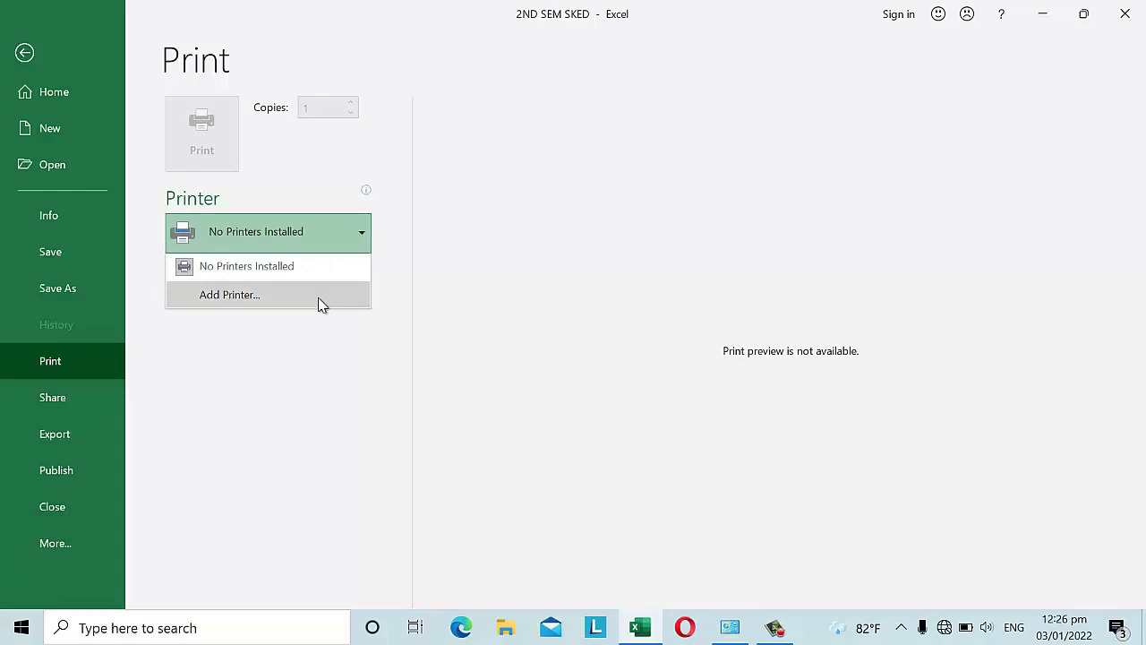
pyautogui.click(363, 235)
pyautogui.click(363, 235)
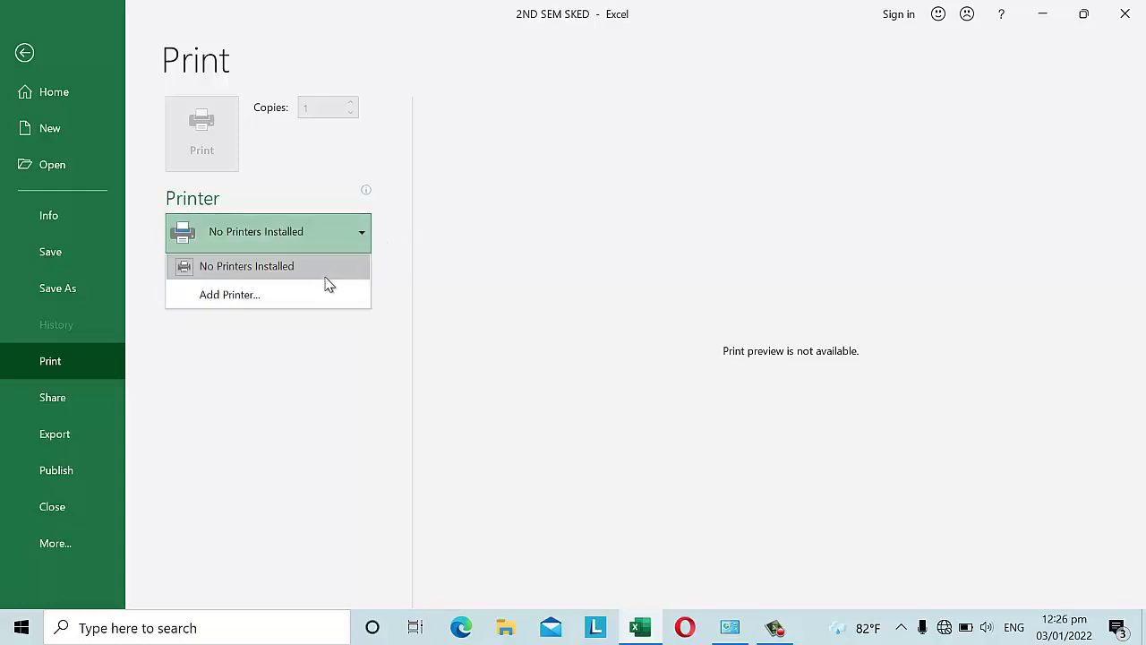
pyautogui.click(311, 291)
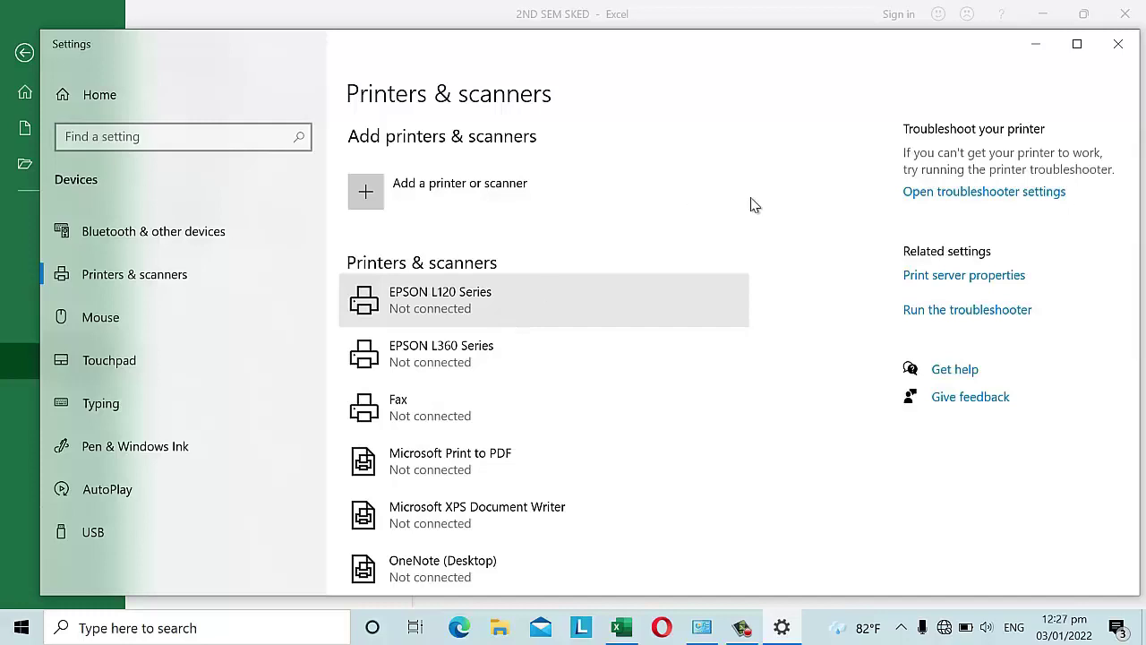
pyautogui.click(586, 7)
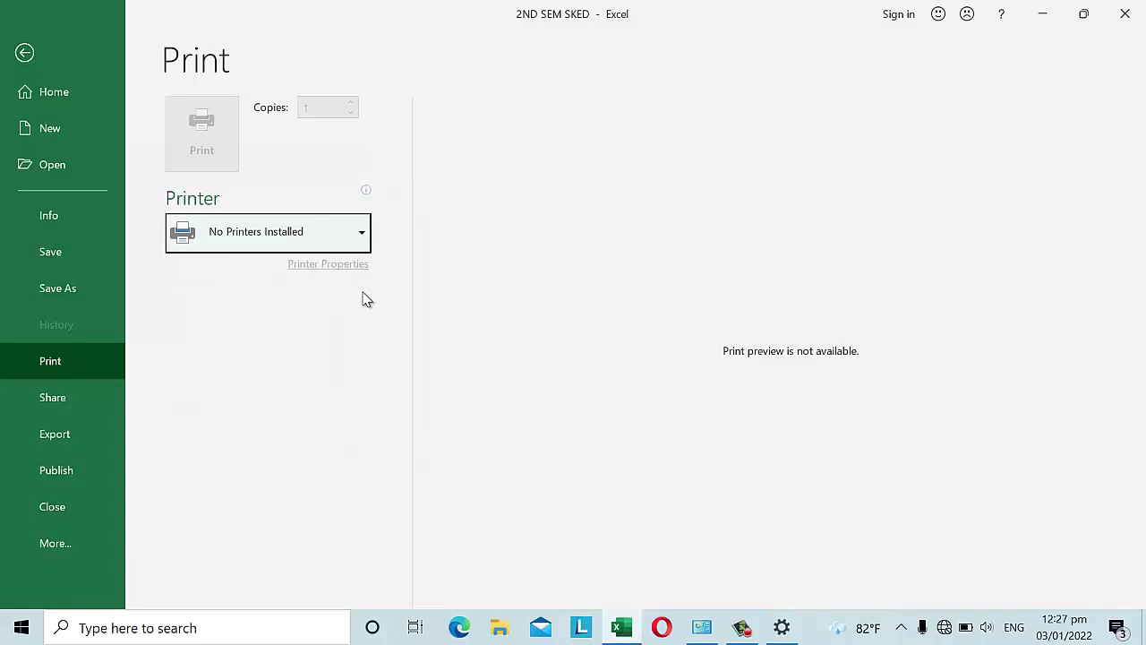
pyautogui.hotkey('alt', 'Tab')
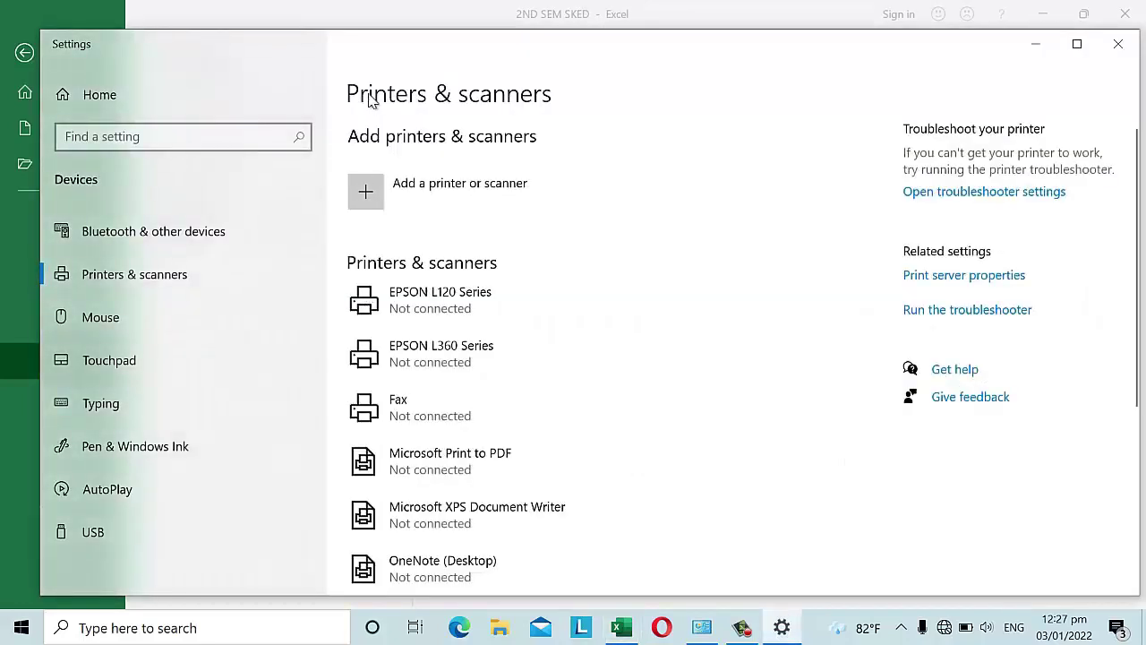
# Try to add a printer that isn't listed among the detected devices.
pyautogui.click(411, 191)
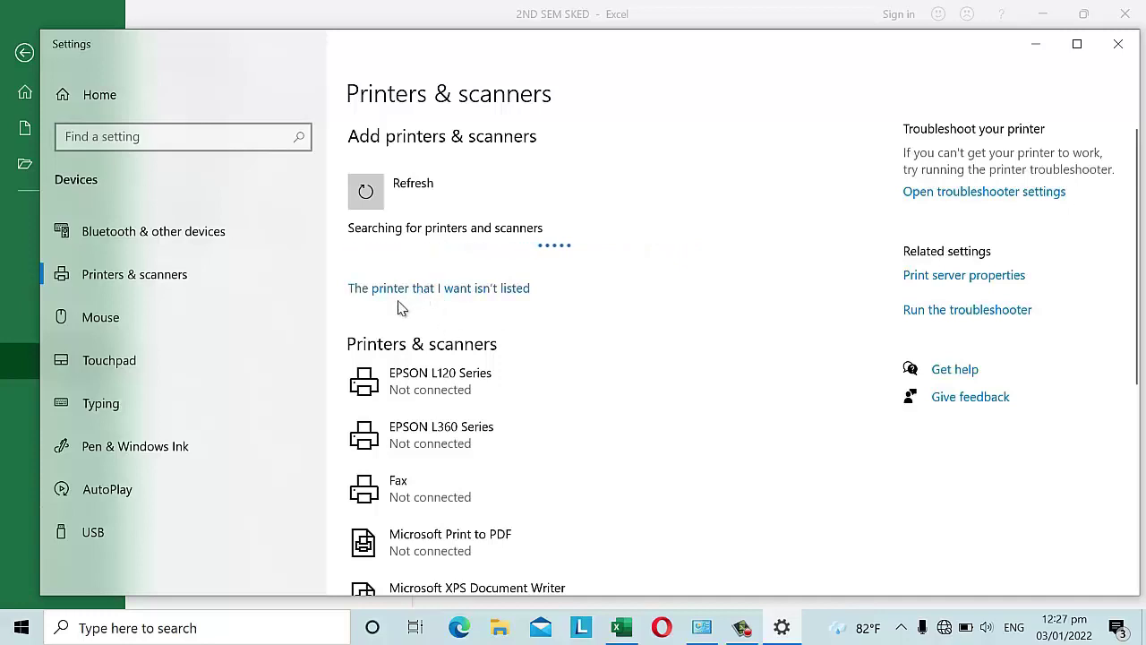
pyautogui.click(475, 295)
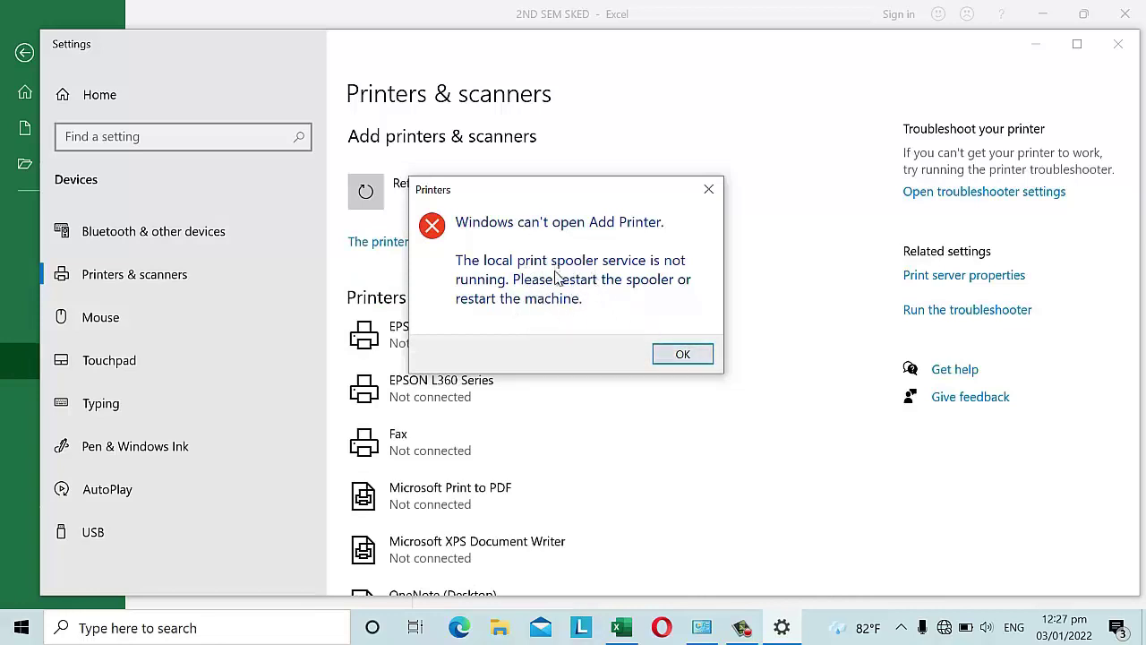
pyautogui.click(682, 355)
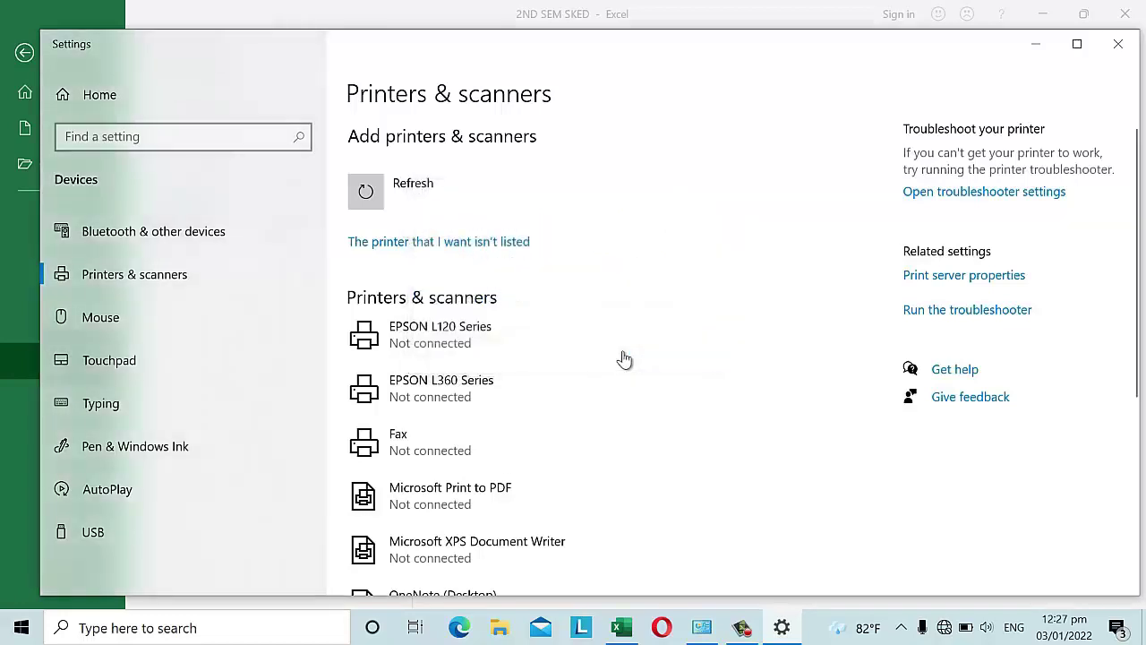
# Search again for printers and open the management page of the EPSON L120 Series printer.
pyautogui.click(523, 342)
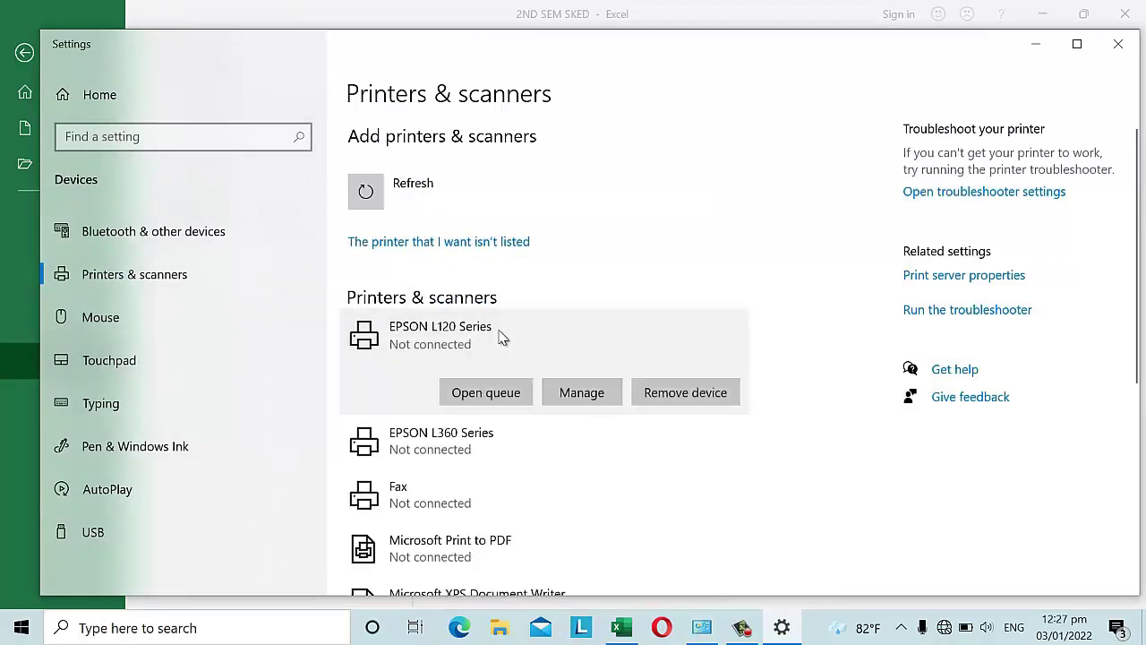
pyautogui.click(692, 177)
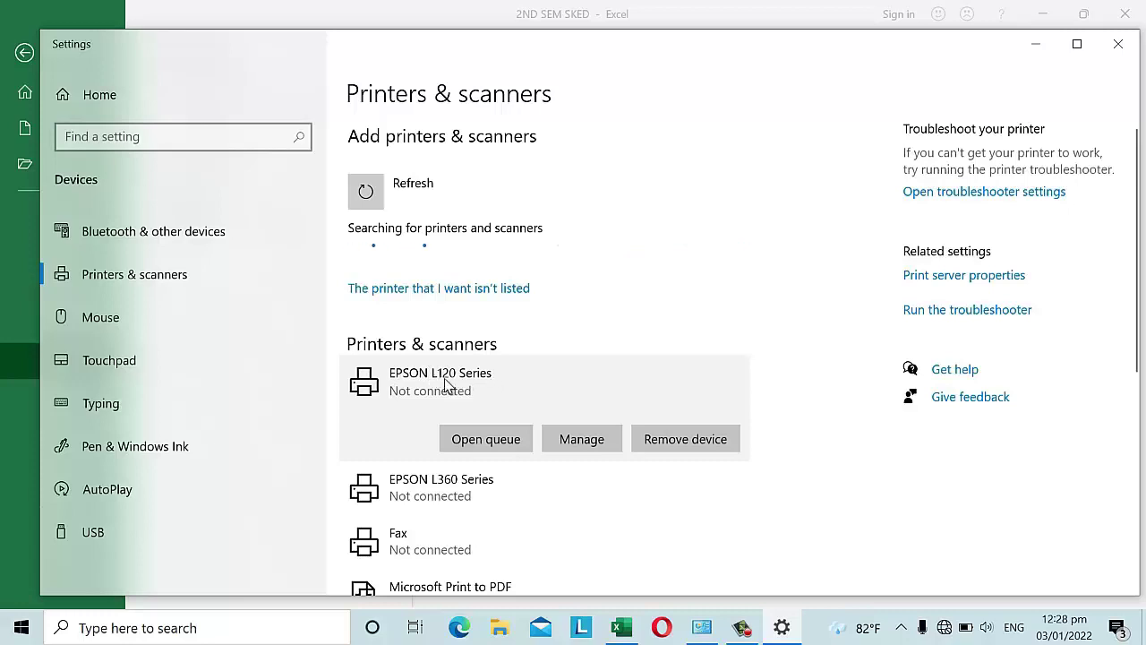
pyautogui.click(589, 445)
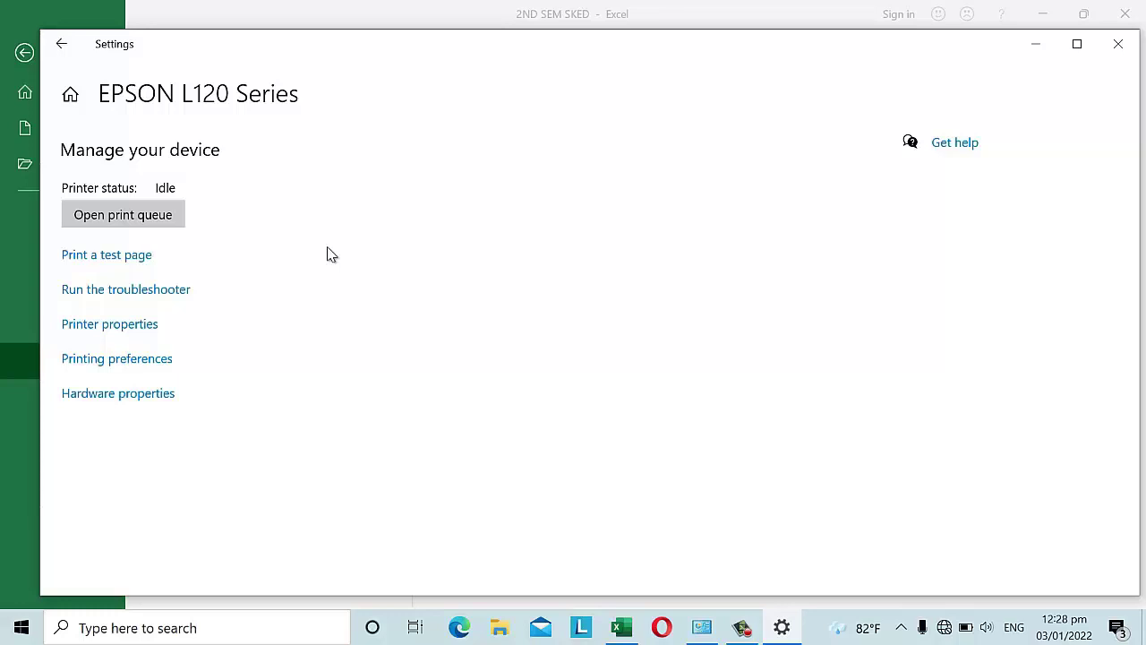
# Switch to Excel and reload the print page of the 2ND SEM SKED workbook to recheck its printer.
pyautogui.click(403, 10)
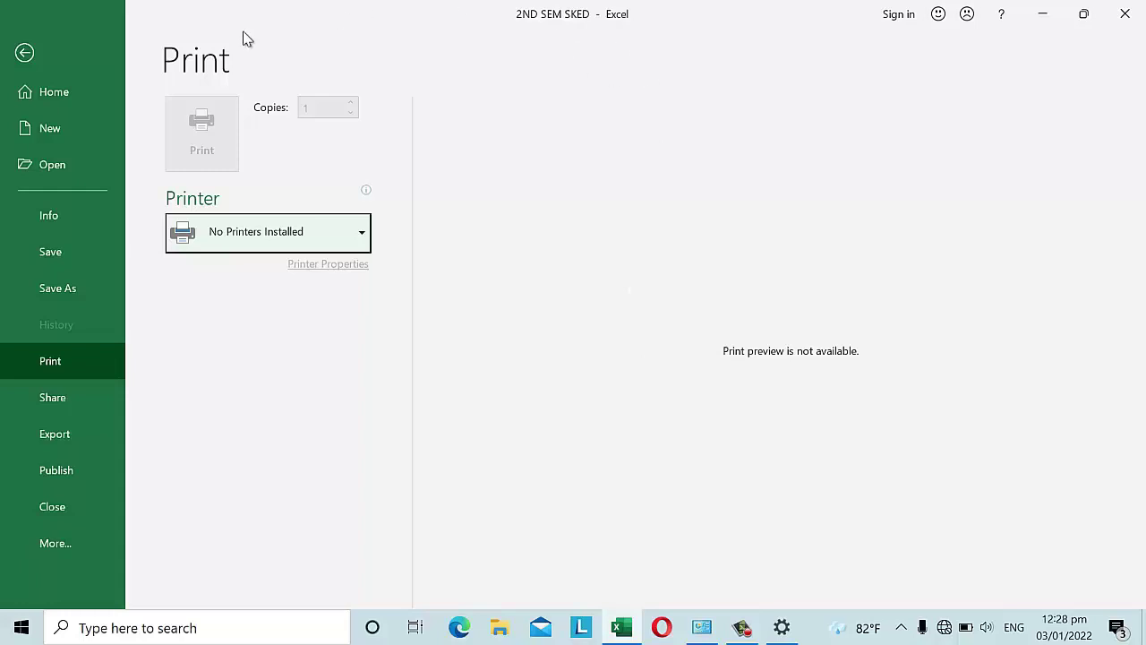
pyautogui.click(24, 55)
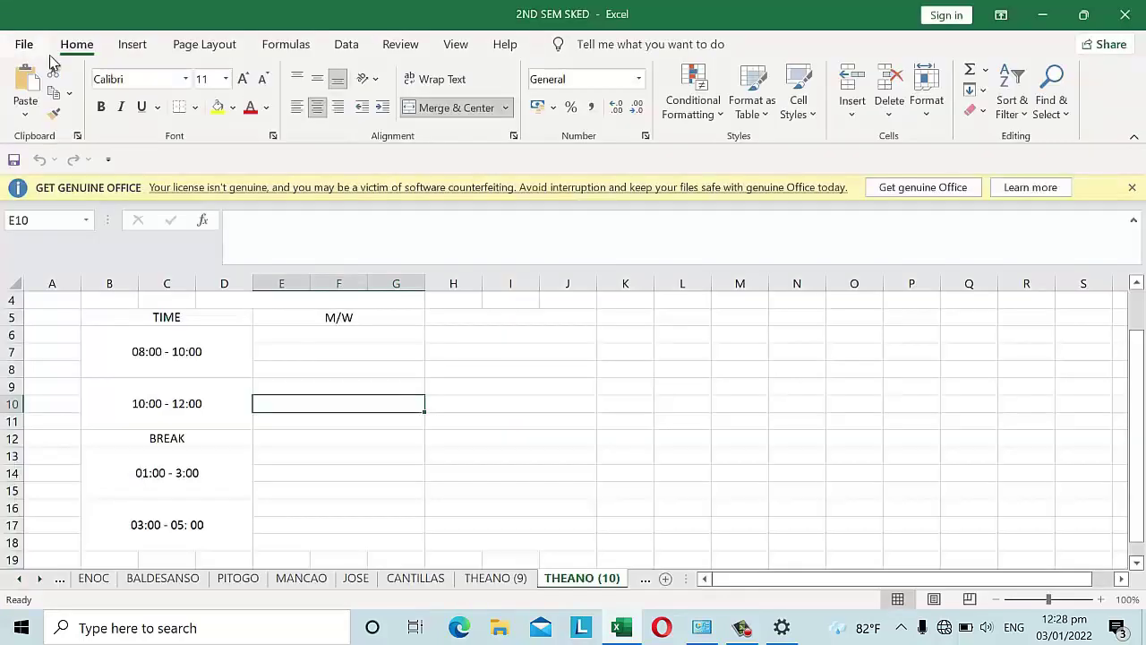
pyautogui.click(25, 45)
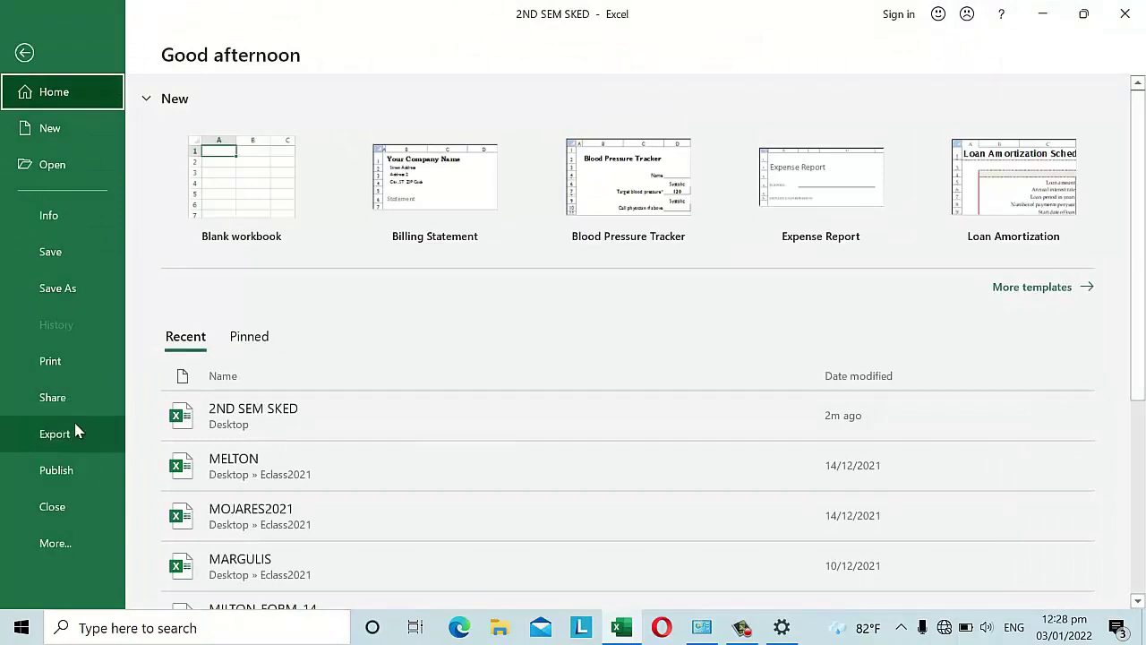
pyautogui.click(76, 368)
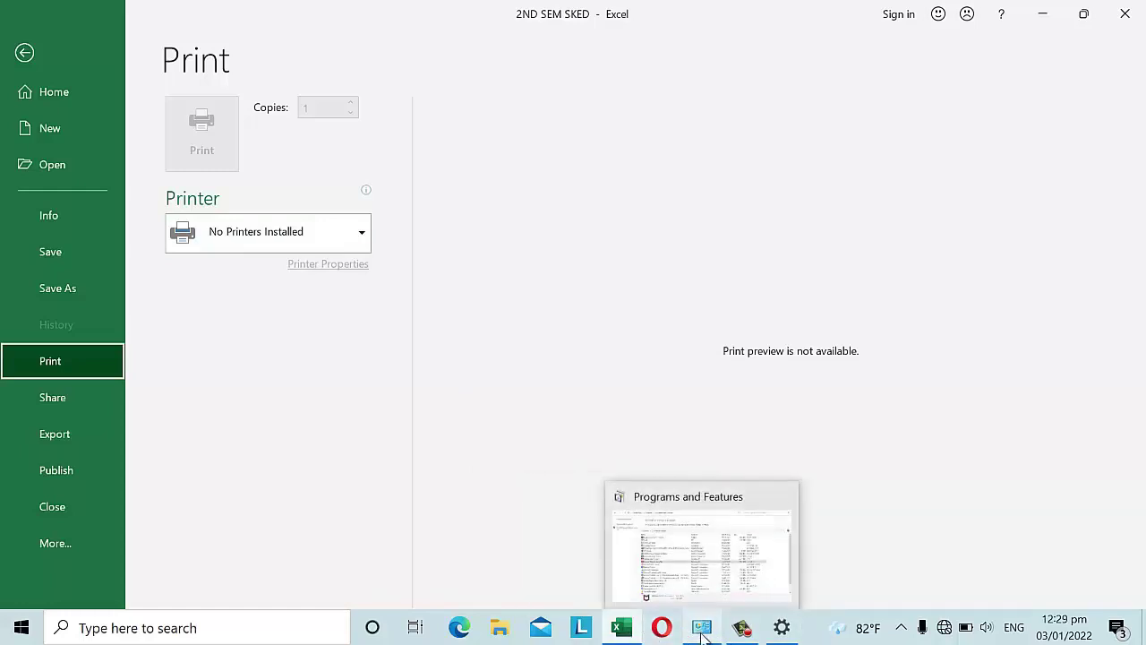
# Switch to Settings, try to print a test page on the EPSON L120 Series, and close Settings.
pyautogui.moveTo(784, 632)
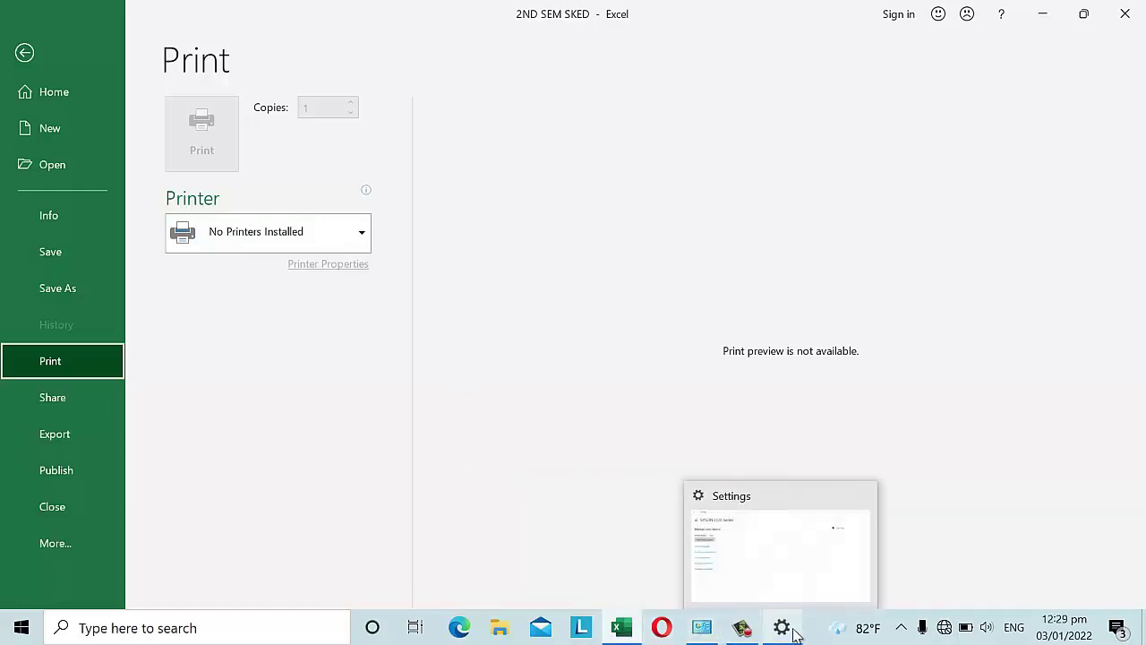
pyautogui.click(779, 582)
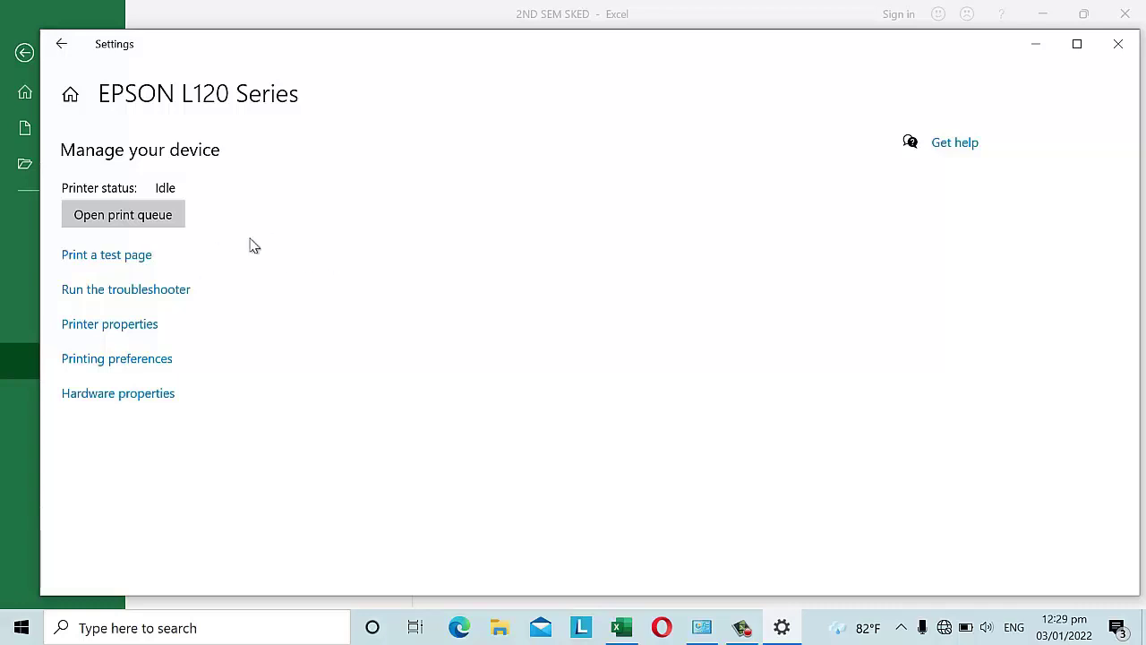
pyautogui.click(110, 262)
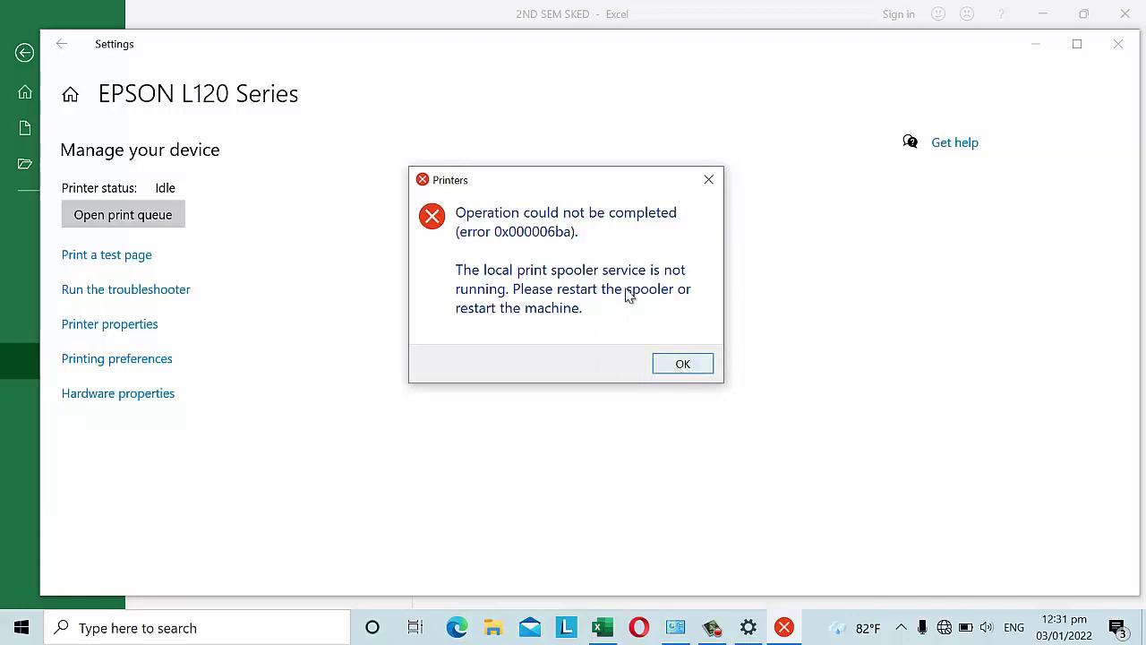
pyautogui.click(684, 365)
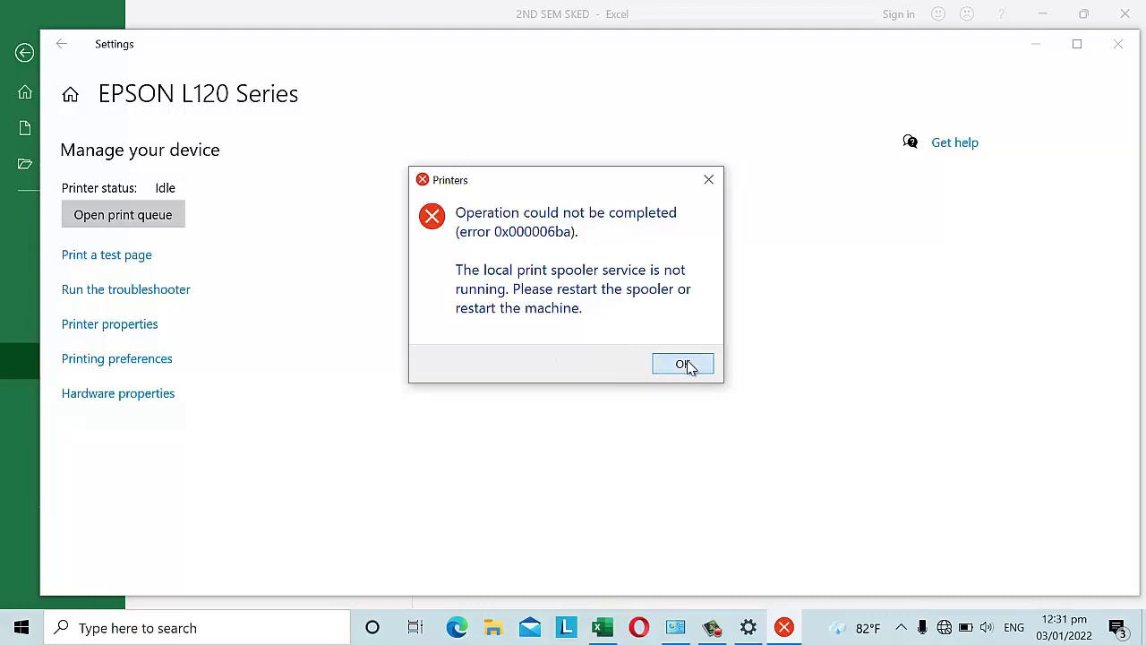
pyautogui.click(1119, 44)
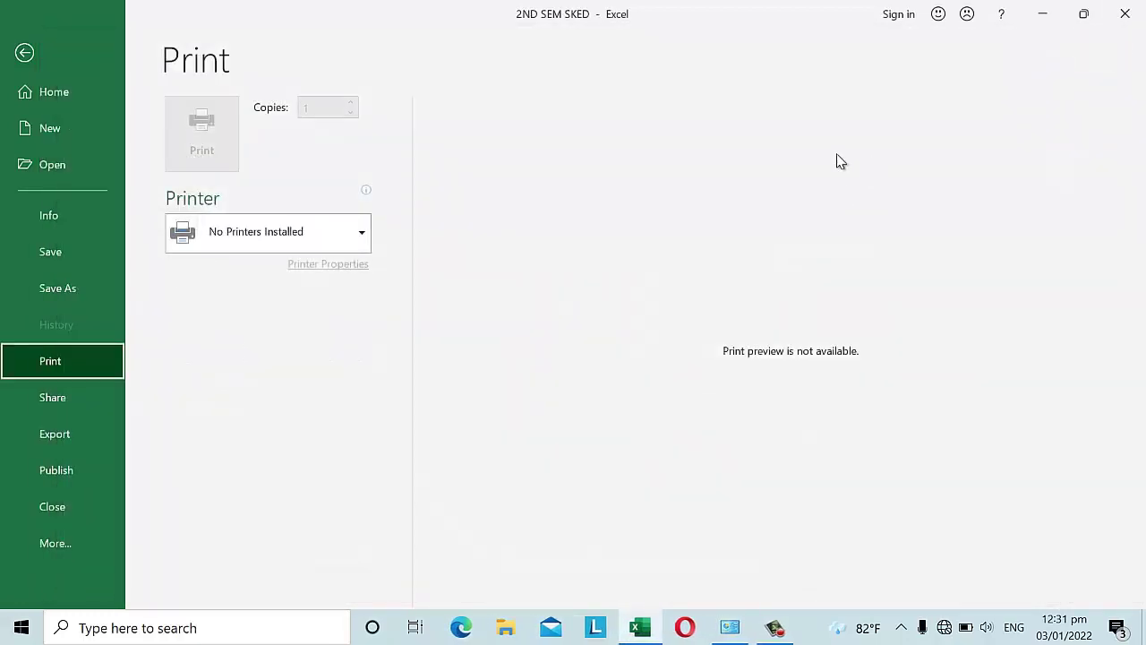
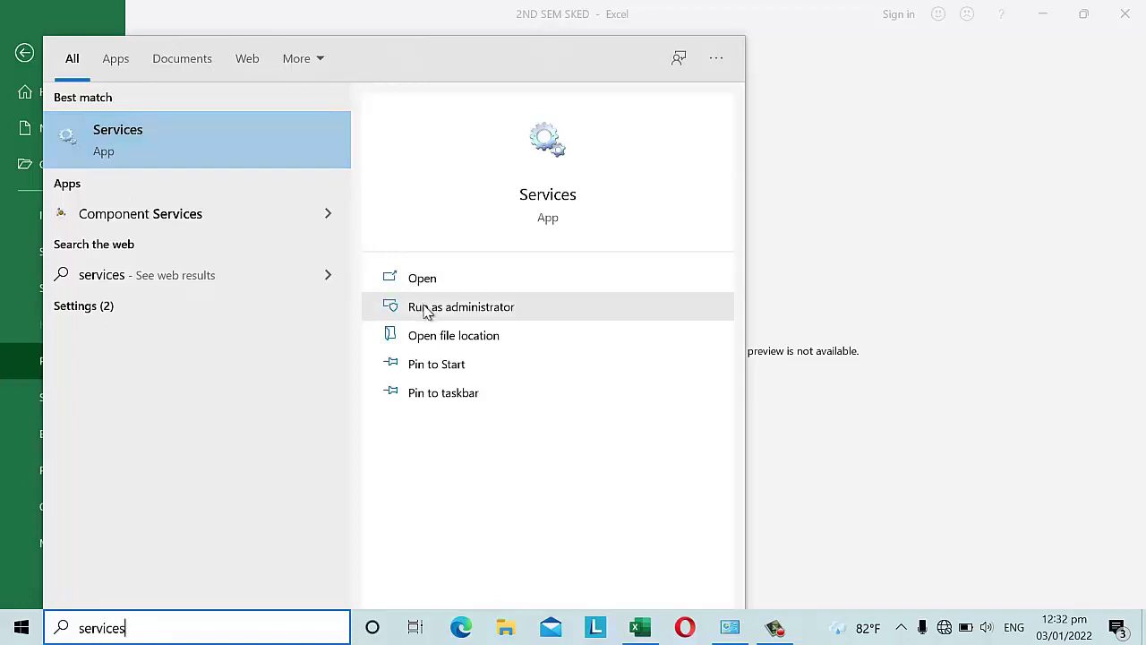
# Run the Windows Services app as administrator and select the Print Spooler service.
pyautogui.click(465, 307)
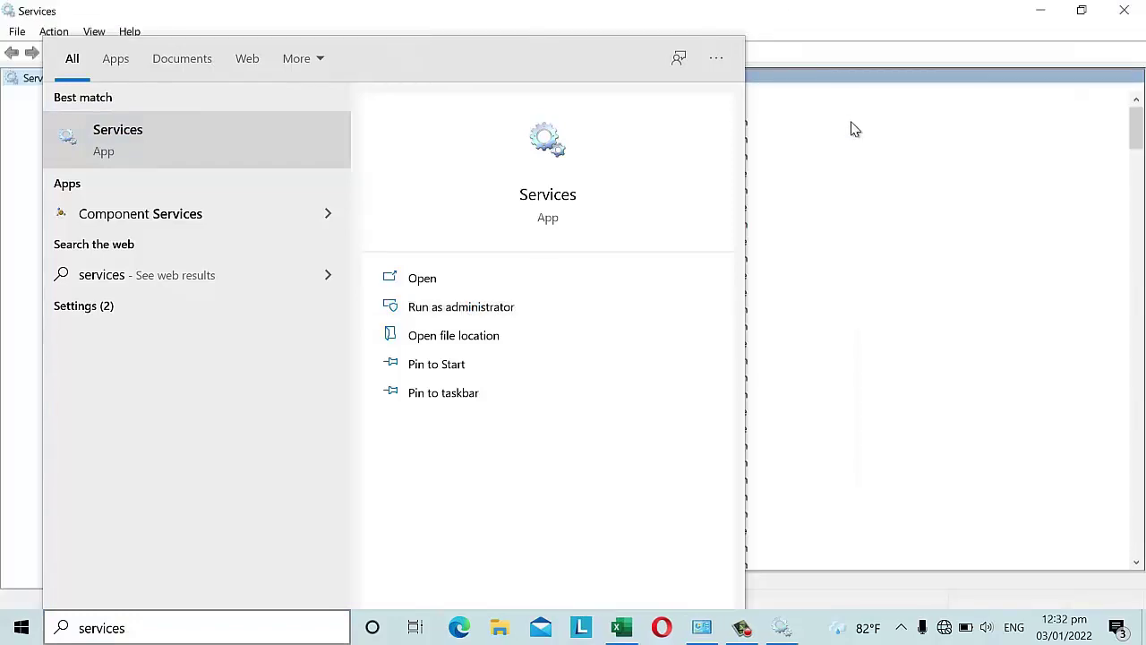
pyautogui.click(854, 131)
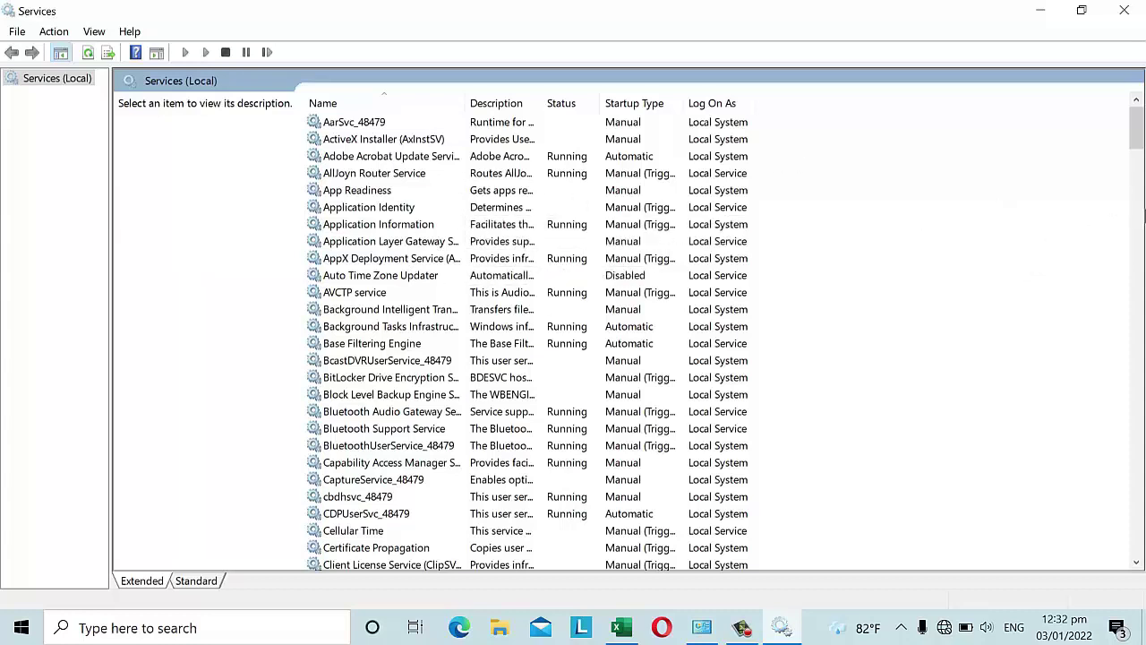
pyautogui.moveTo(1141, 146)
pyautogui.mouseDown()
pyautogui.moveTo(1141, 215)
pyautogui.moveTo(1140, 132)
pyautogui.mouseUp()
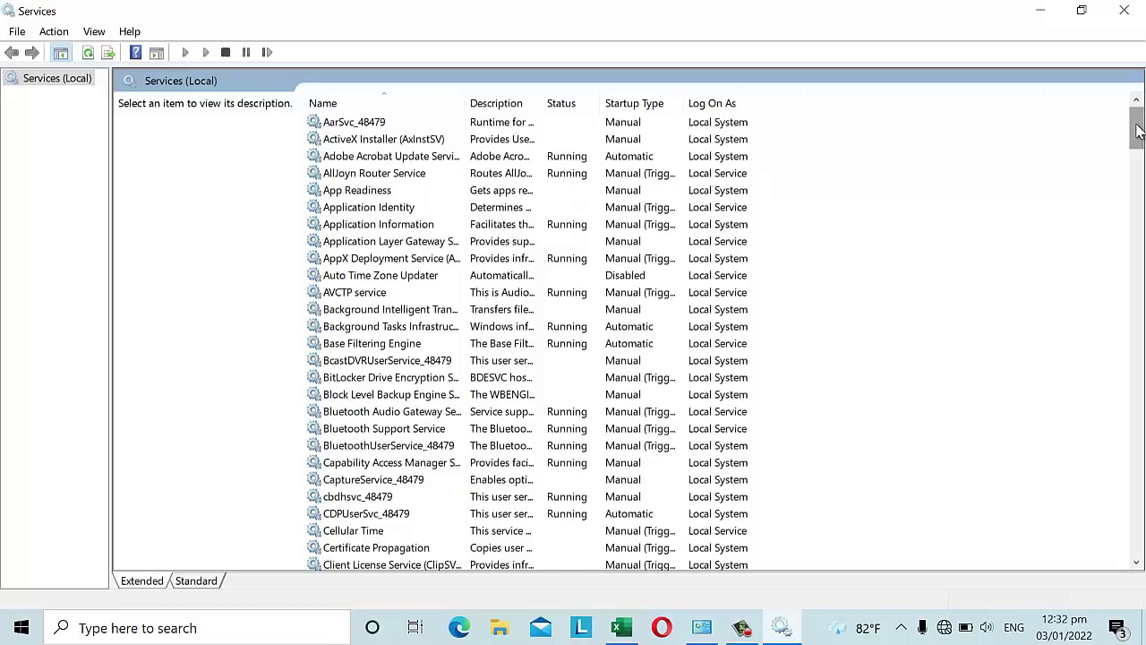
pyautogui.moveTo(1140, 136); pyautogui.dragTo(1139, 398)
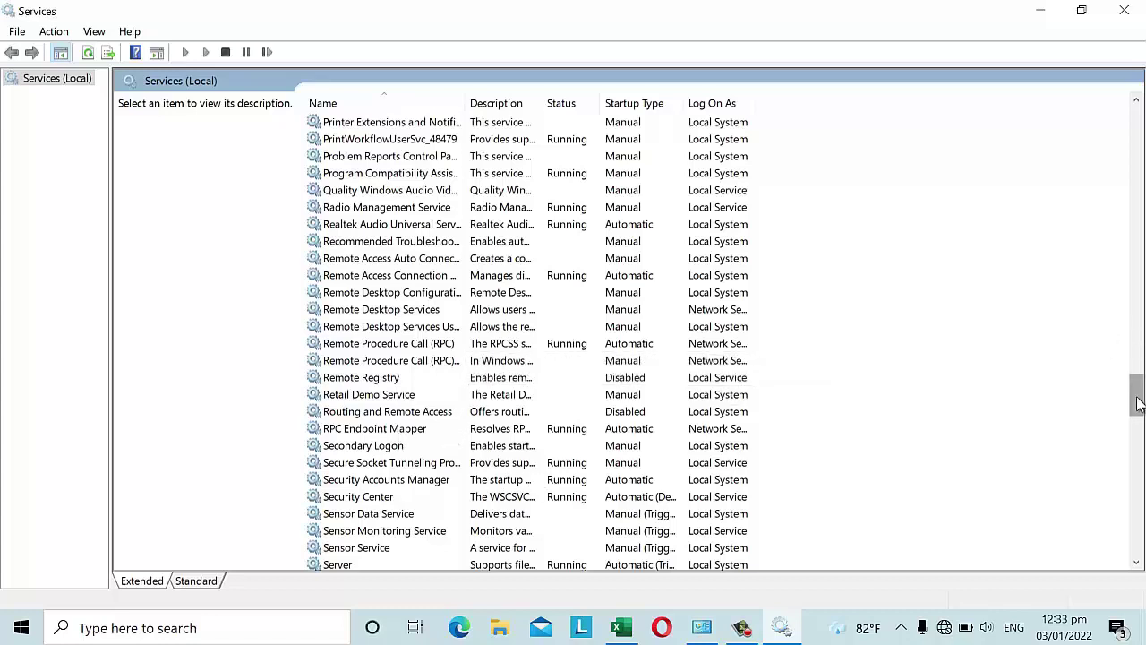
pyautogui.moveTo(1139, 401); pyautogui.dragTo(1138, 383)
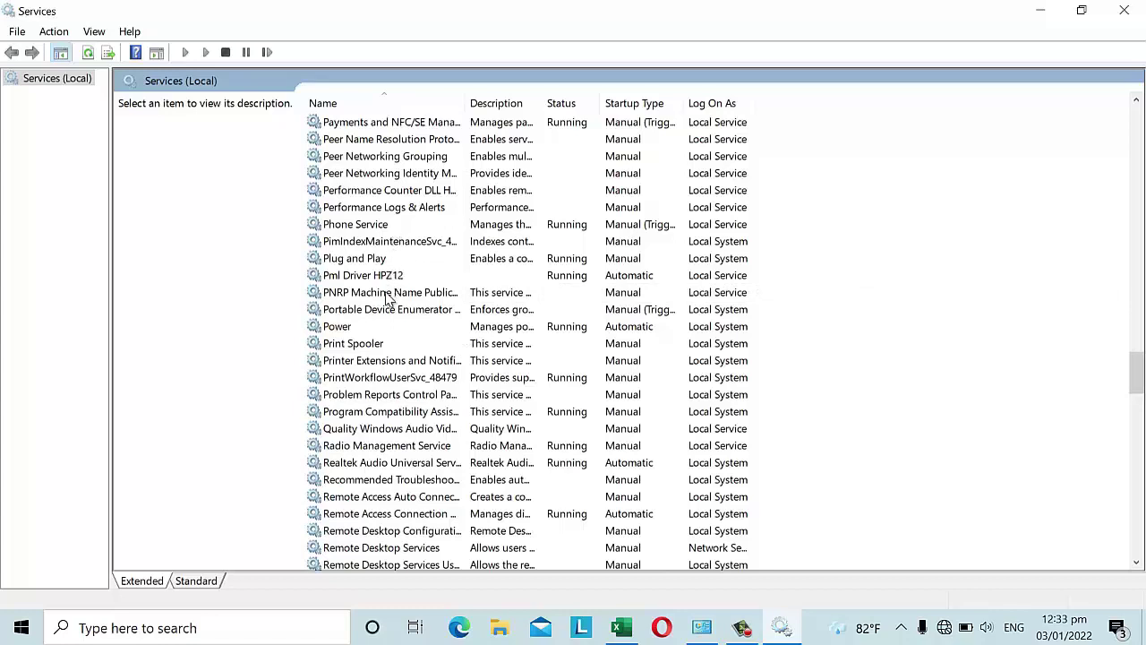
pyautogui.click(352, 345)
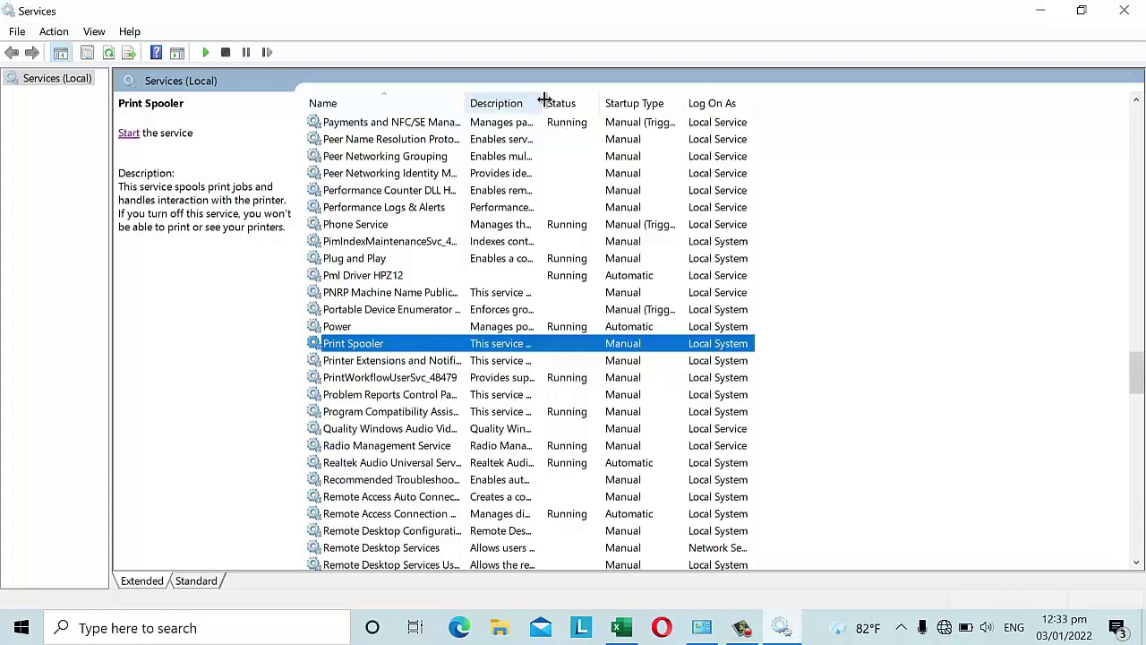
# Widen the Description column and examine the Print Spooler's full description, status and startup type.
pyautogui.moveTo(545, 99); pyautogui.dragTo(1144, 131)
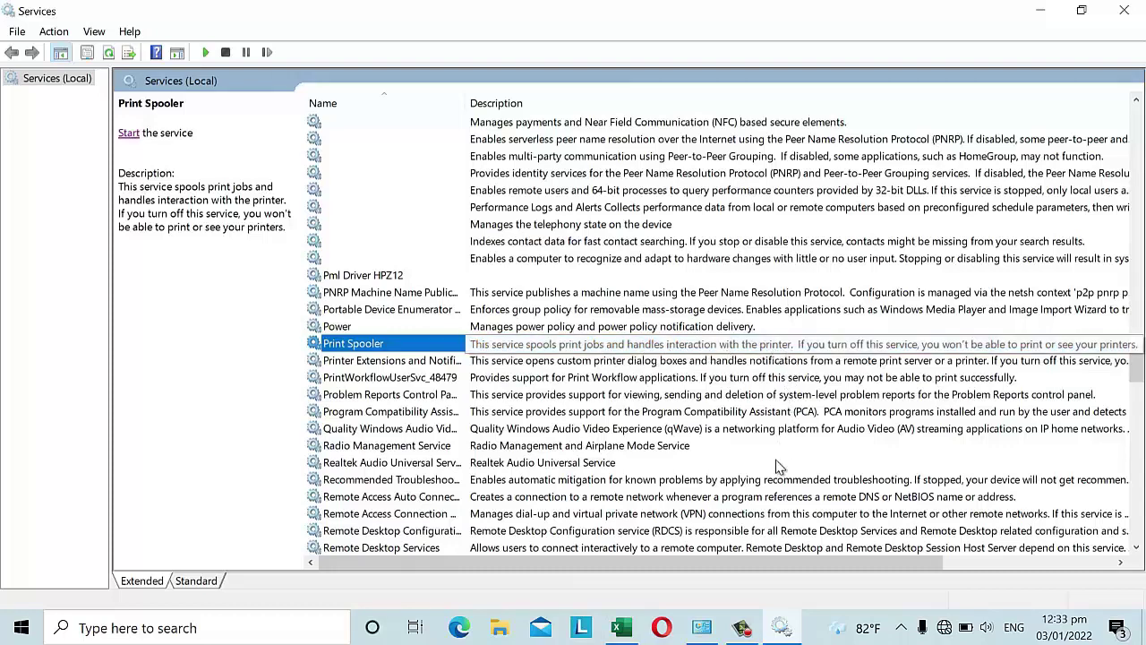
pyautogui.moveTo(758, 566); pyautogui.dragTo(806, 557)
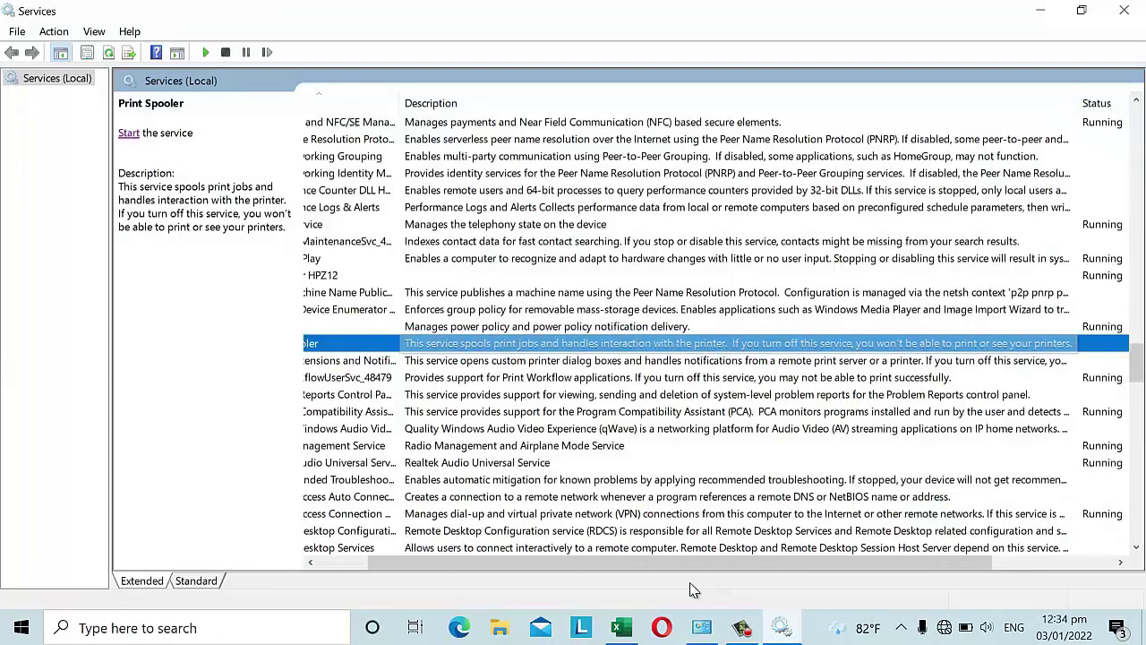
pyautogui.click(621, 626)
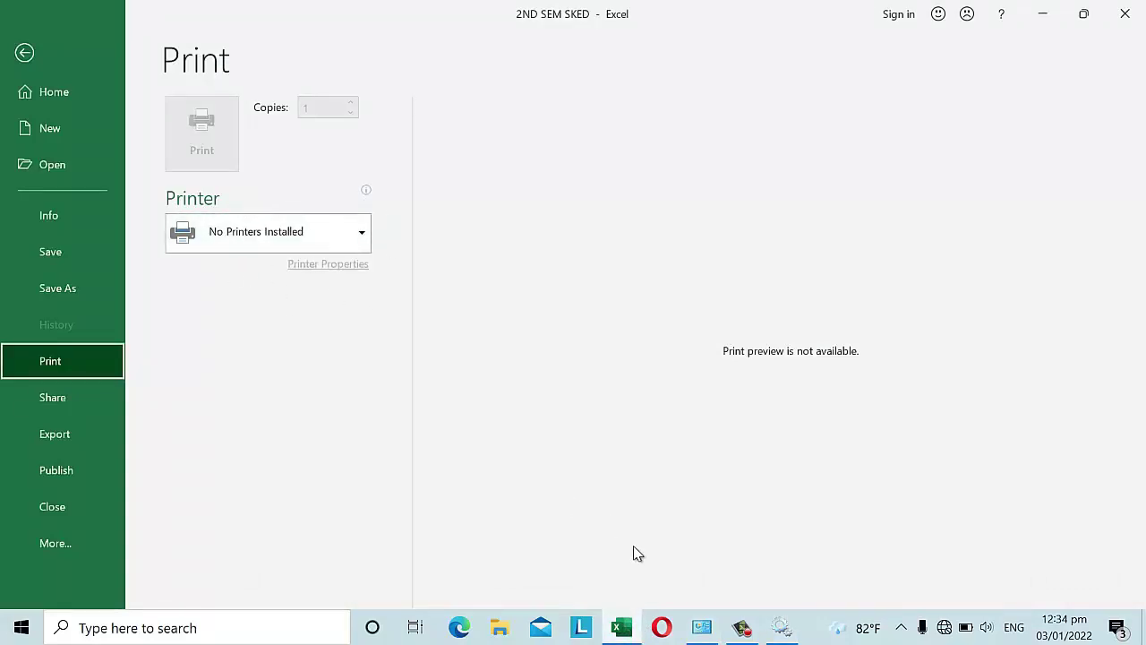
pyautogui.click(781, 629)
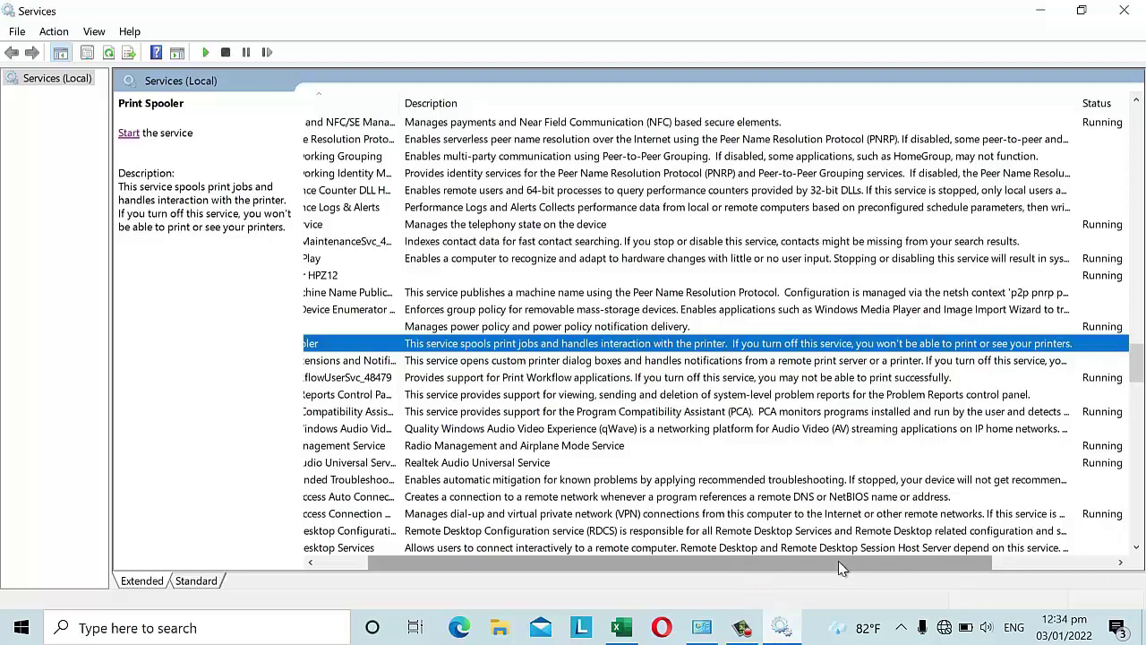
pyautogui.moveTo(839, 561); pyautogui.dragTo(974, 575)
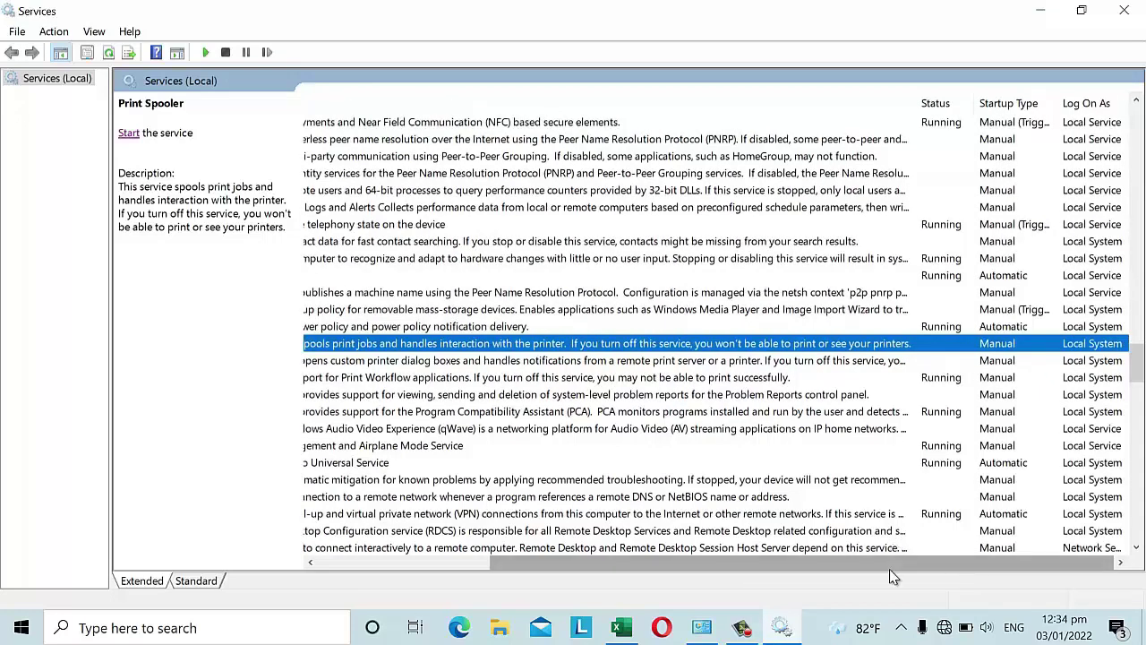
# Start the Print Spooler service from the local services list and check its status.
pyautogui.moveTo(776, 568); pyautogui.dragTo(535, 571)
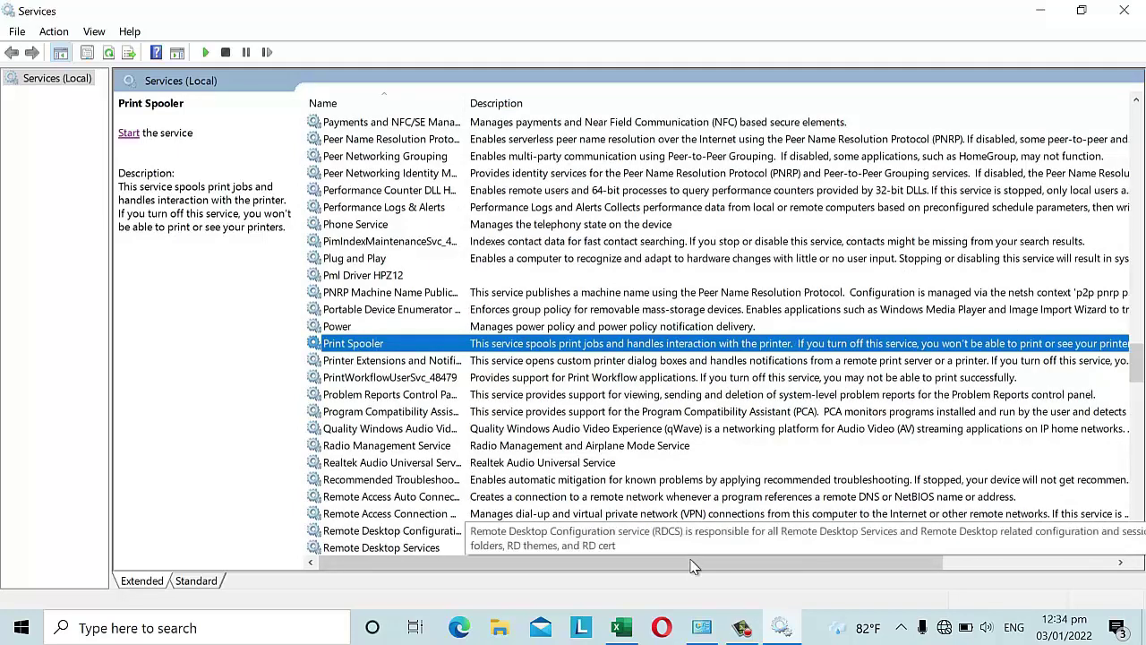
pyautogui.moveTo(779, 573); pyautogui.dragTo(905, 573)
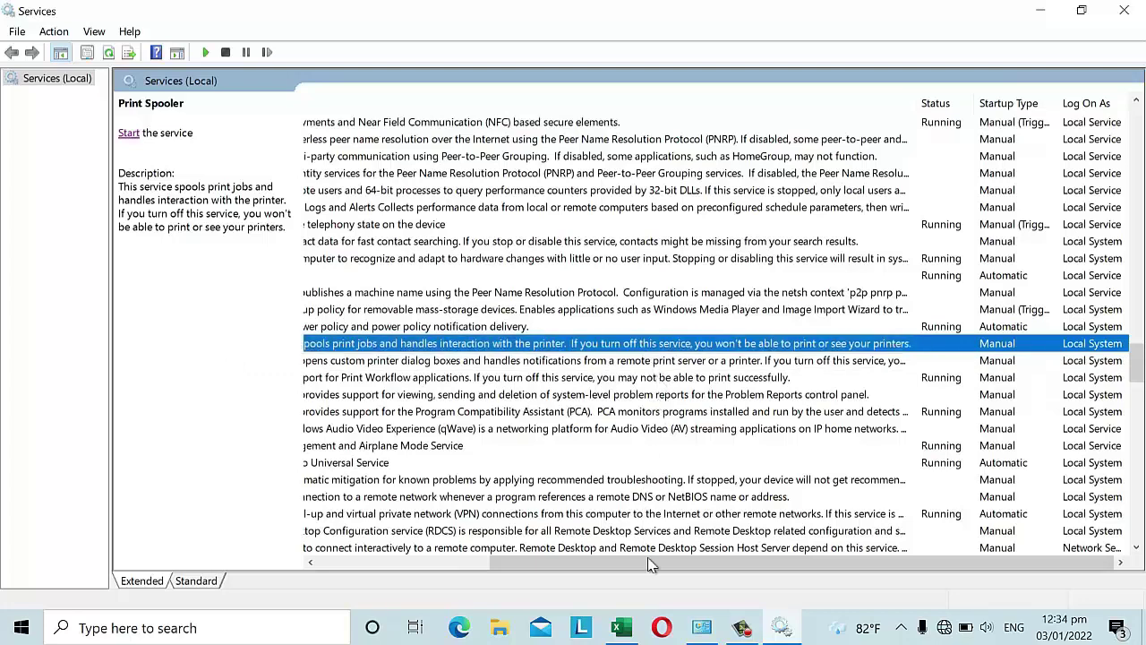
pyautogui.moveTo(648, 564); pyautogui.dragTo(467, 565)
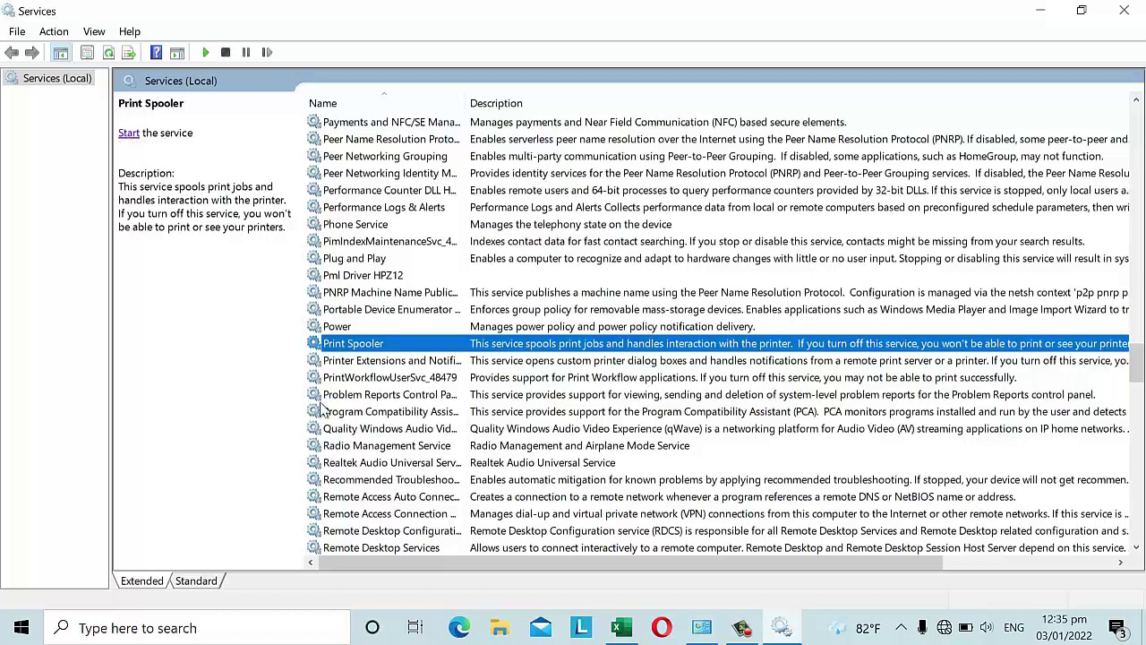
pyautogui.moveTo(466, 567); pyautogui.dragTo(775, 558)
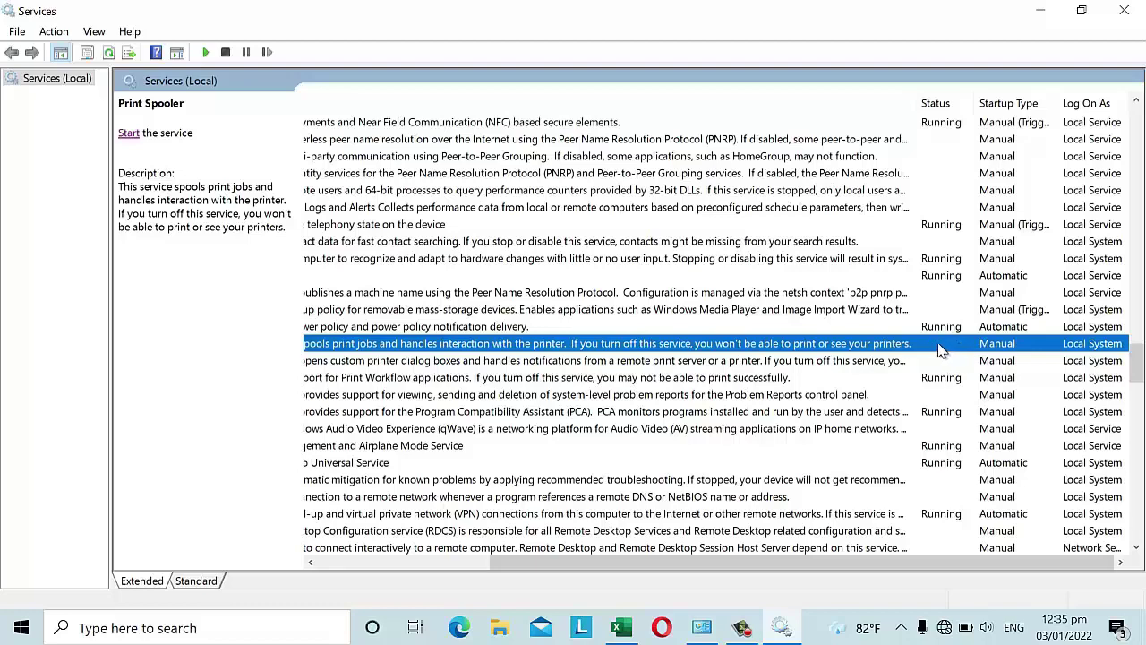
pyautogui.click(130, 136)
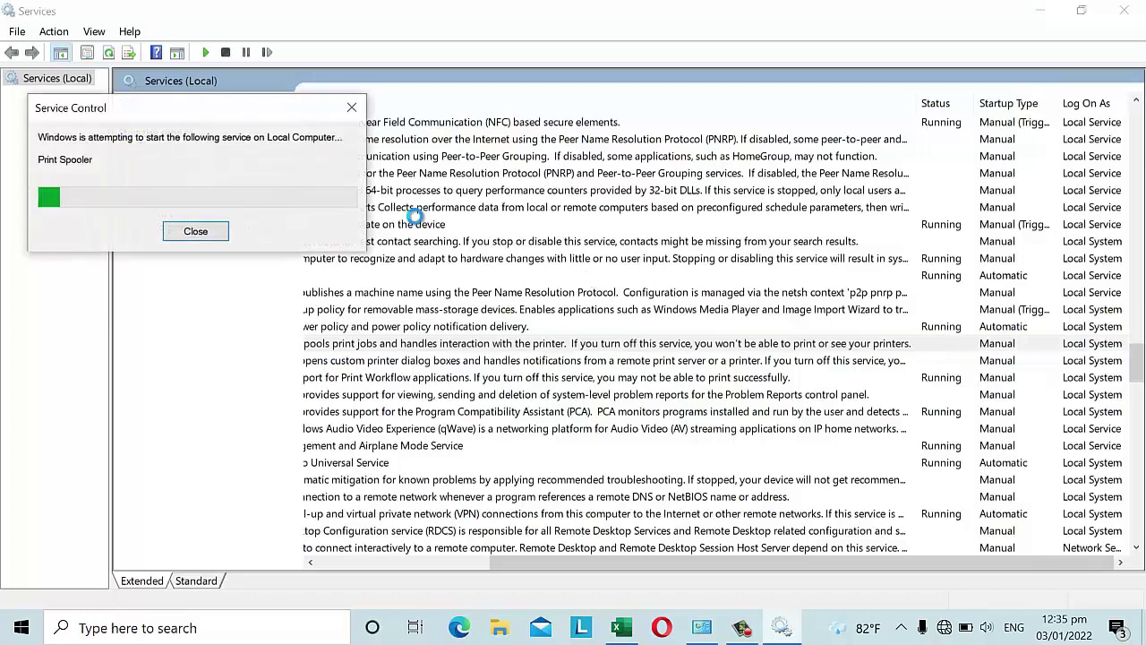
pyautogui.click(705, 350)
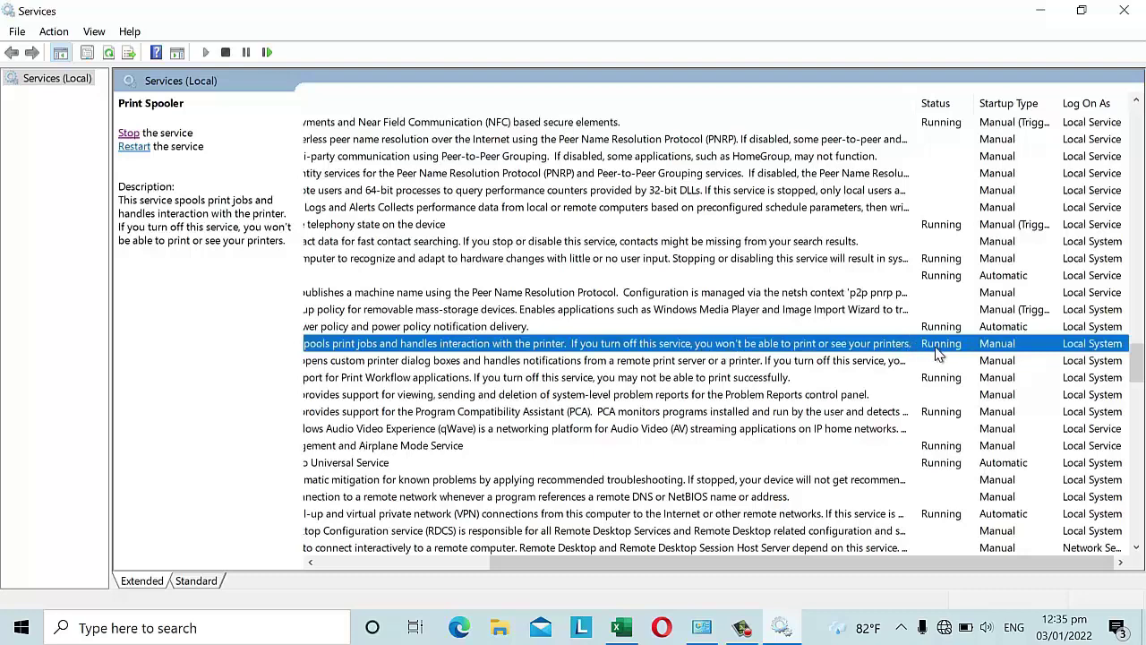
# Switch to Excel and review the available printers on the print page of the 2ND SEM SKED workbook, keeping the current selection.
pyautogui.click(632, 629)
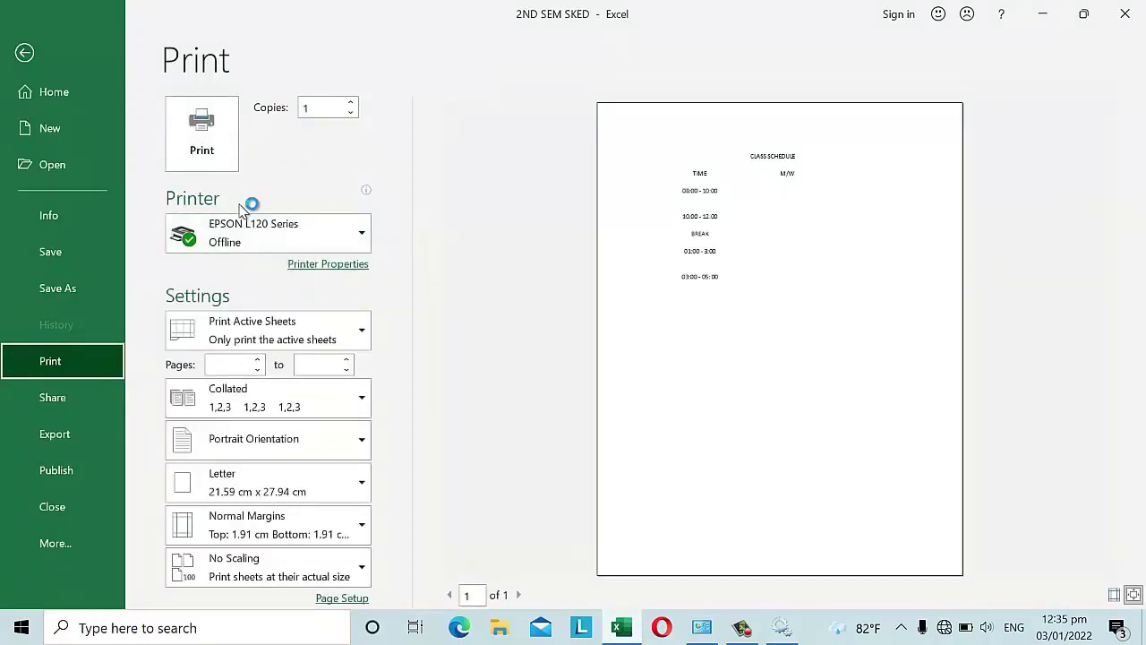
pyautogui.click(362, 236)
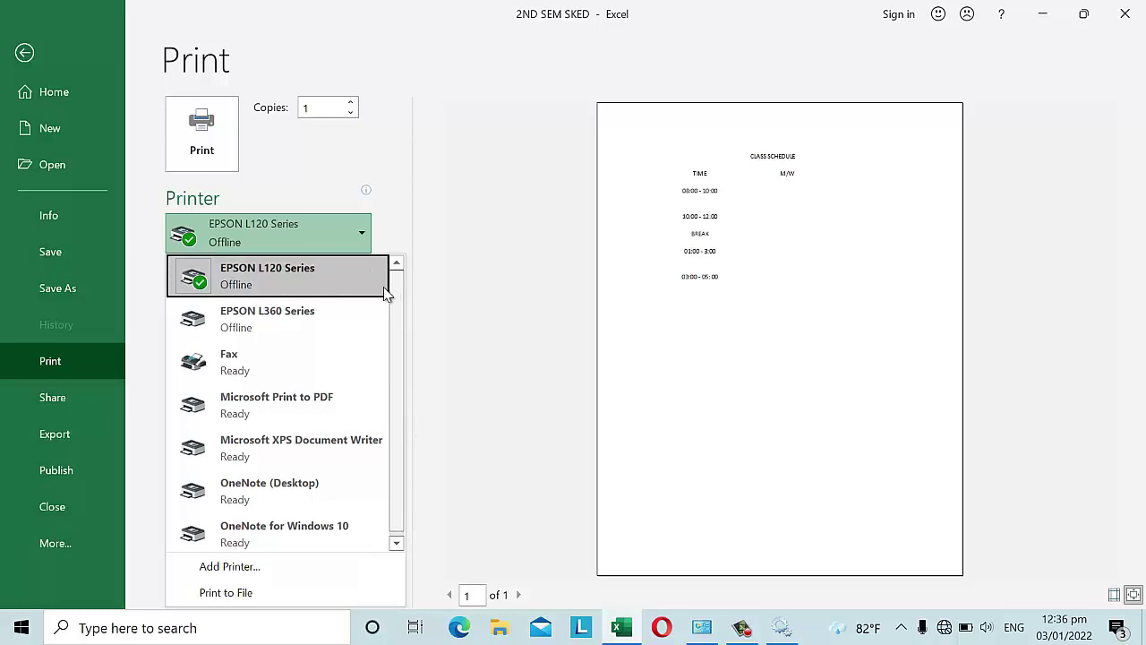
pyautogui.click(361, 234)
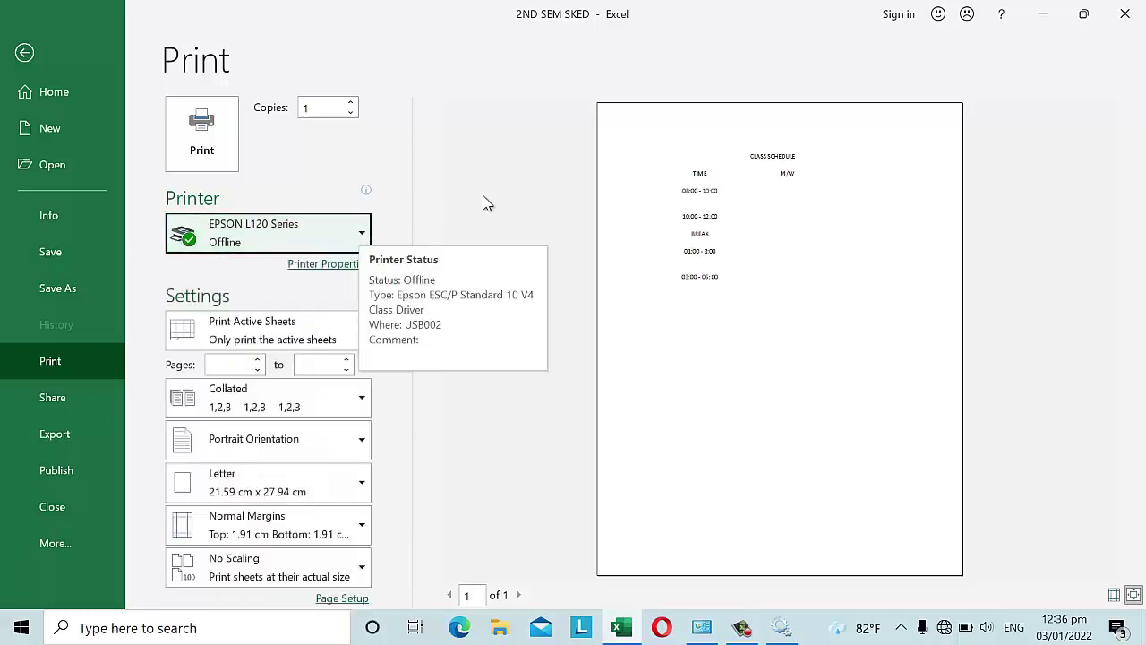
pyautogui.click(499, 136)
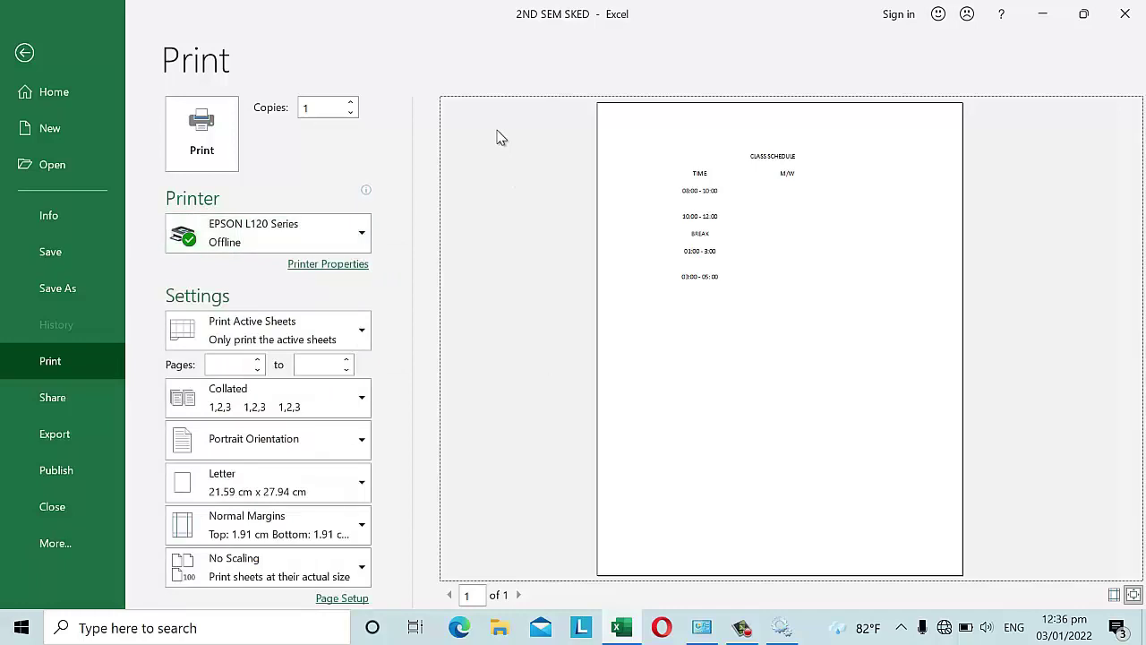